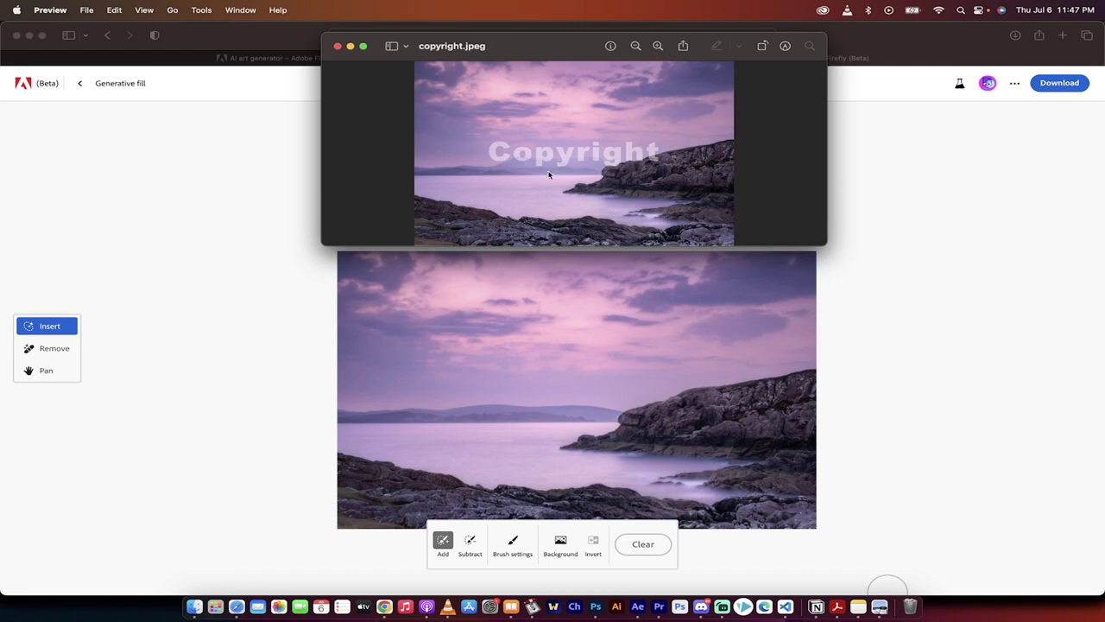
Step: Scroll the copyright.jpeg preview to compare the watermarked and filled versions
{"action": "scroll", "coordinate": [540, 346], "scroll_direction": "down", "scroll_amount": 2}
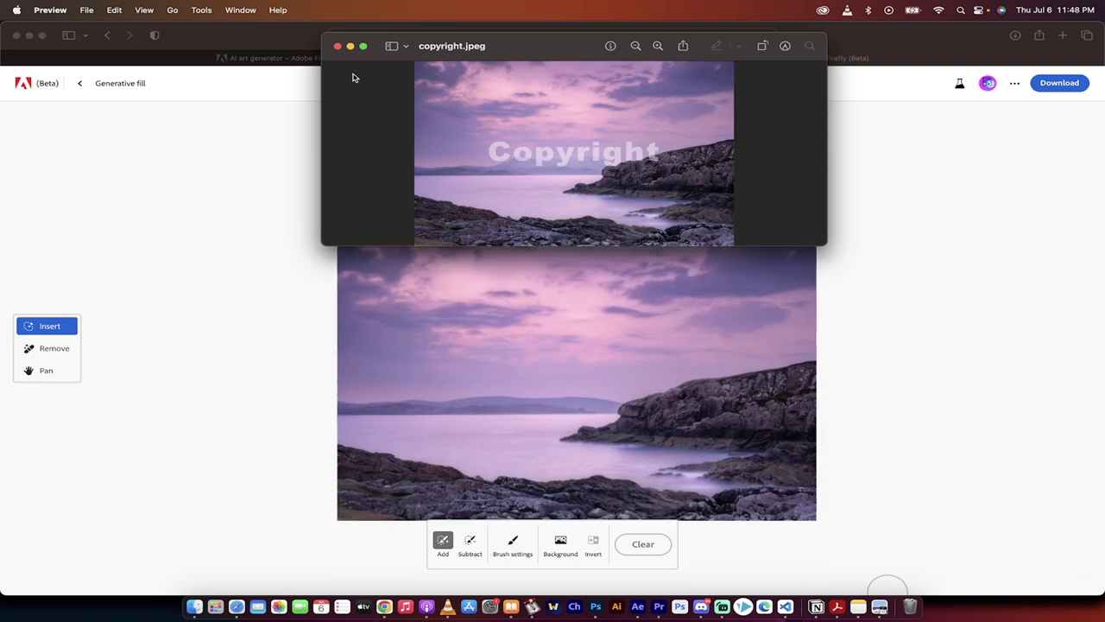
Step: Close the copyright.jpeg preview and the old Generative fill tab, bringing up the Firefly home page
{"action": "left_click", "coordinate": [337, 47]}
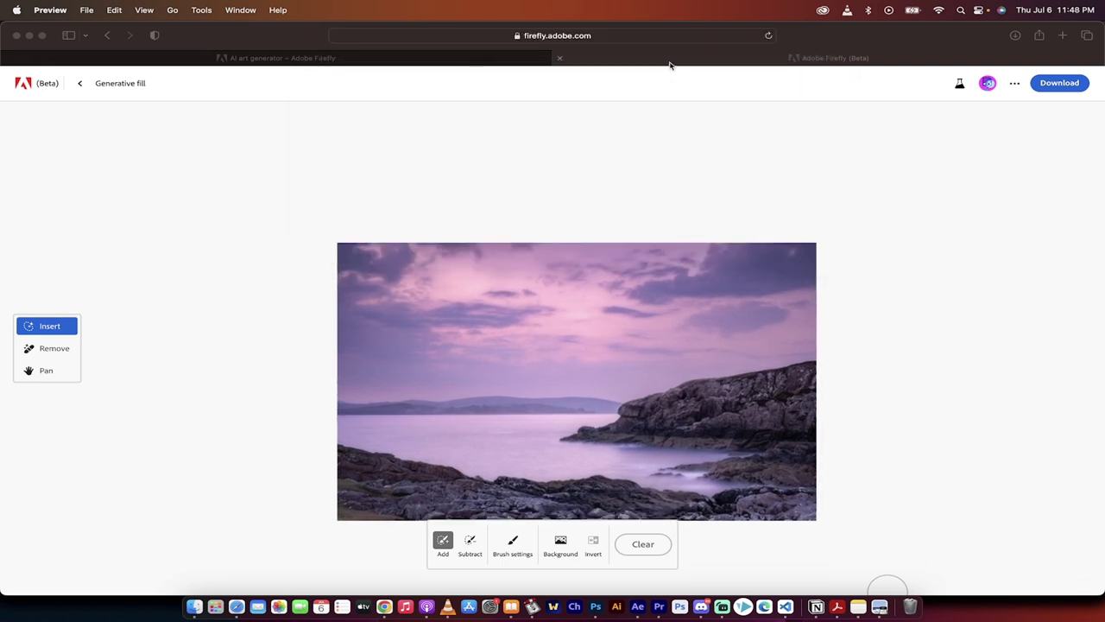
{"action": "left_click", "coordinate": [562, 60]}
{"action": "left_click", "coordinate": [625, 36]}
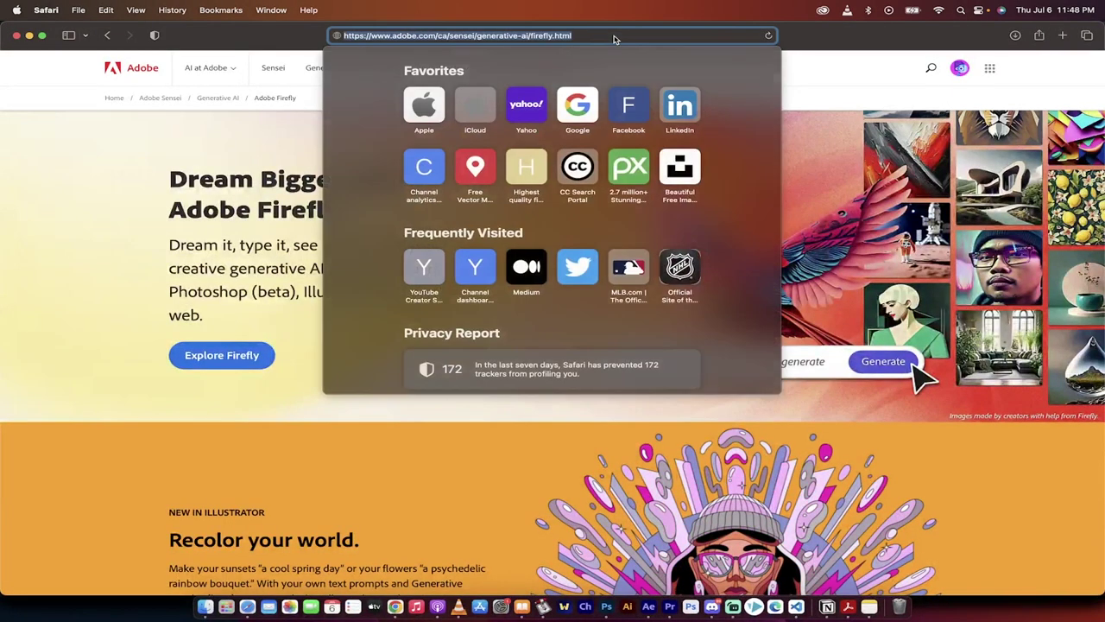
{"action": "key", "text": "Escape"}
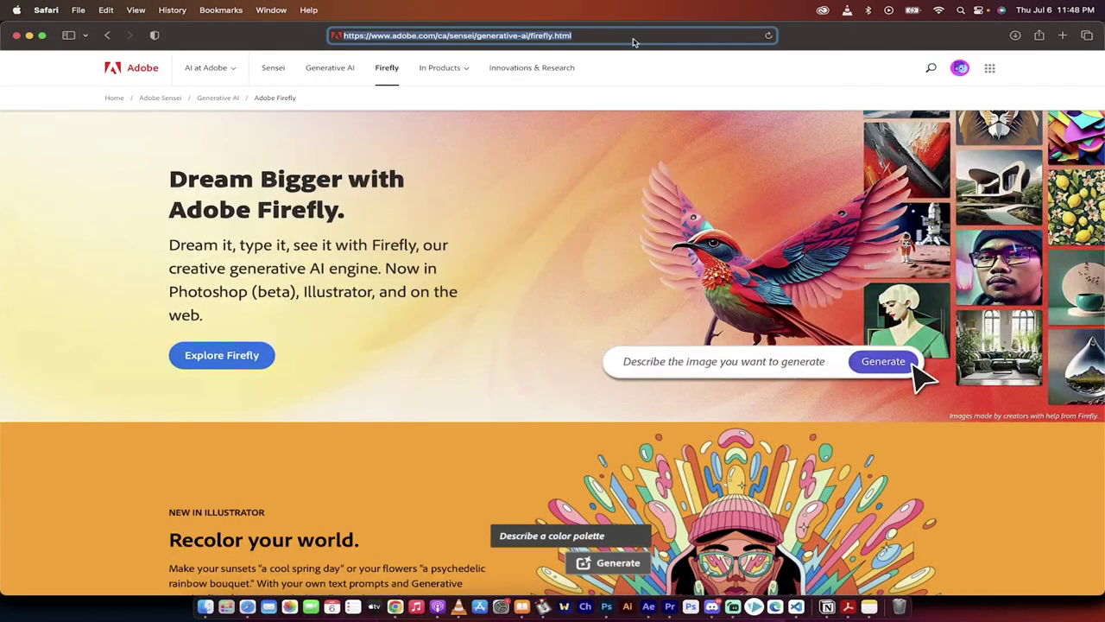
{"action": "left_click", "coordinate": [388, 71]}
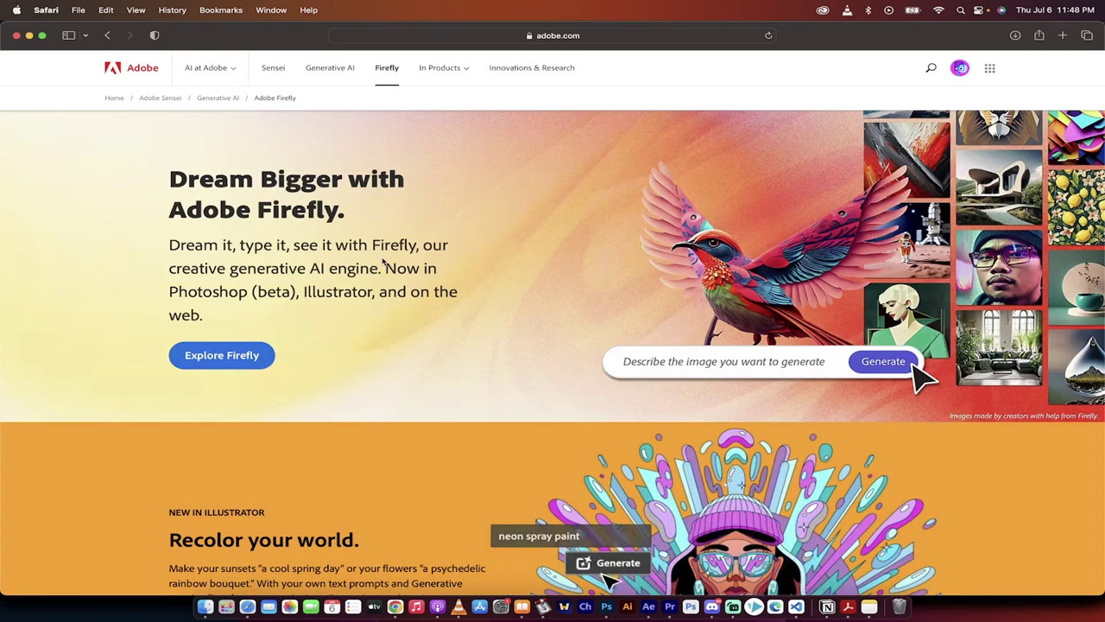
{"action": "scroll", "coordinate": [382, 262], "scroll_direction": "down", "scroll_amount": 1}
{"action": "scroll", "coordinate": [382, 262], "scroll_direction": "up", "scroll_amount": 1}
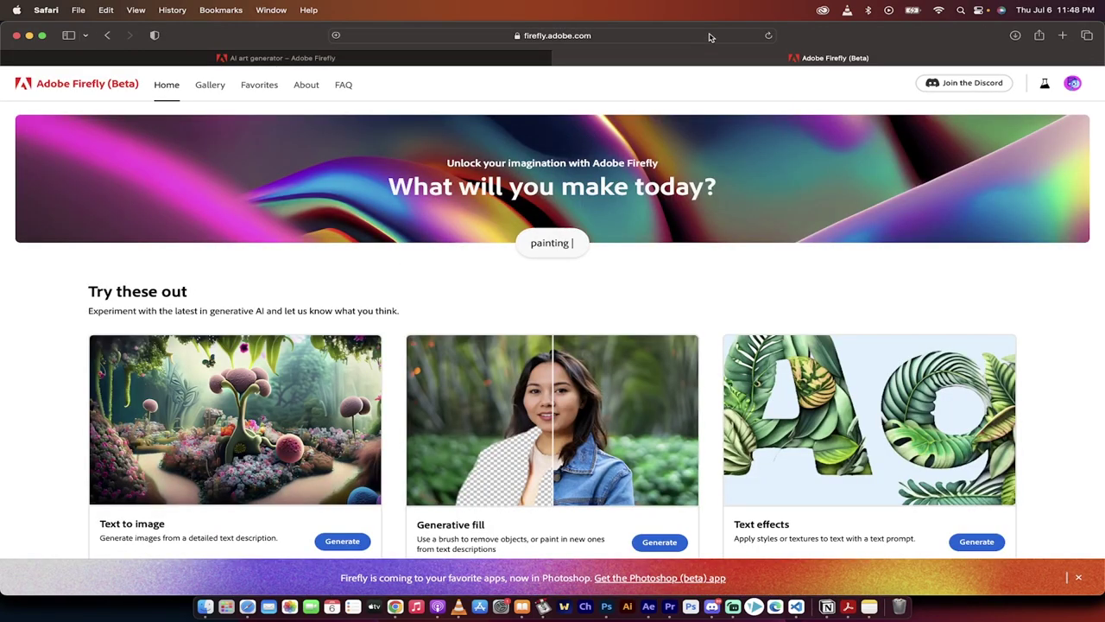
Step: Scroll the Firefly home page to the Try these out cards, including Generative fill
{"action": "left_click", "coordinate": [710, 37]}
{"action": "key", "text": "Escape"}
{"action": "scroll", "coordinate": [786, 332], "scroll_direction": "down", "scroll_amount": 1}
{"action": "scroll", "coordinate": [786, 330], "scroll_direction": "down", "scroll_amount": 5}
{"action": "scroll", "coordinate": [409, 427], "scroll_direction": "up", "scroll_amount": 1}
{"action": "scroll", "coordinate": [408, 426], "scroll_direction": "up", "scroll_amount": 2}
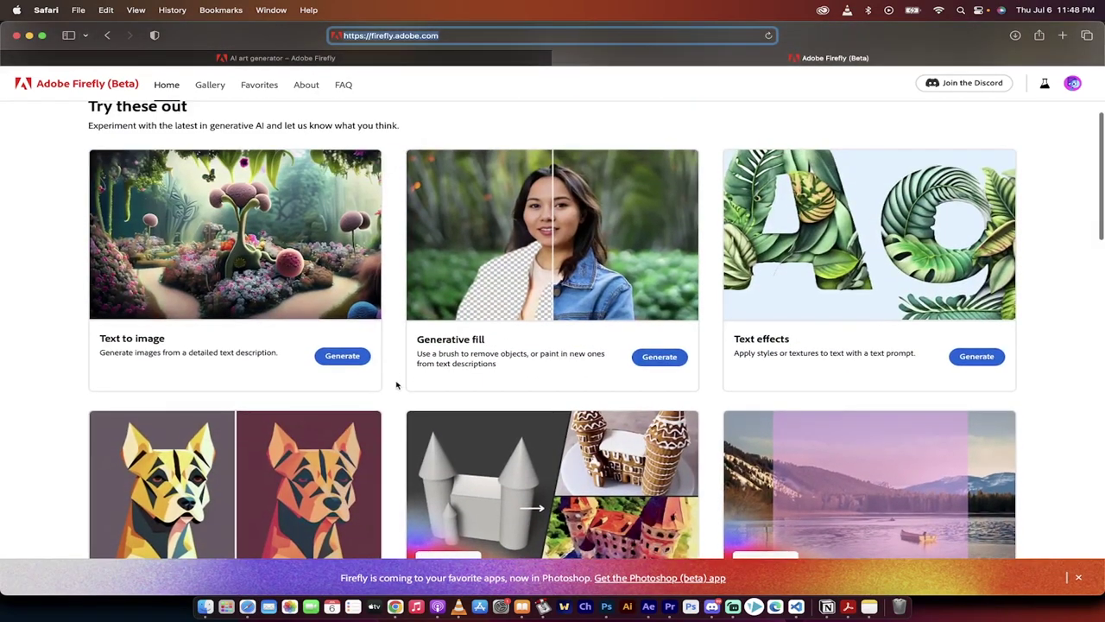
{"action": "scroll", "coordinate": [396, 385], "scroll_direction": "up", "scroll_amount": 1}
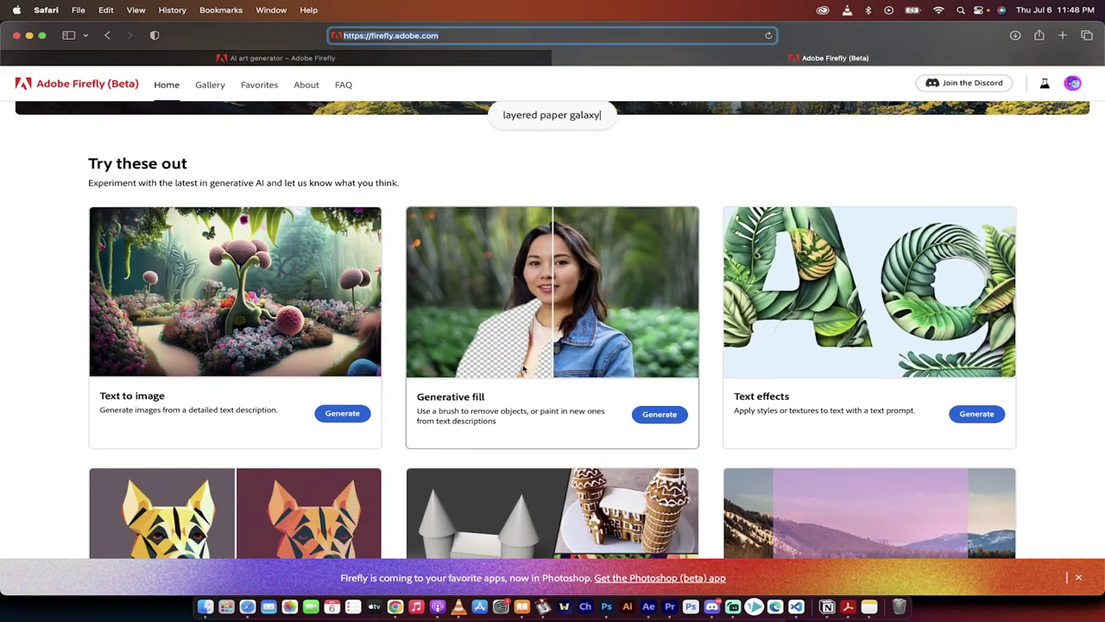
{"action": "scroll", "coordinate": [705, 377], "scroll_direction": "down", "scroll_amount": 3}
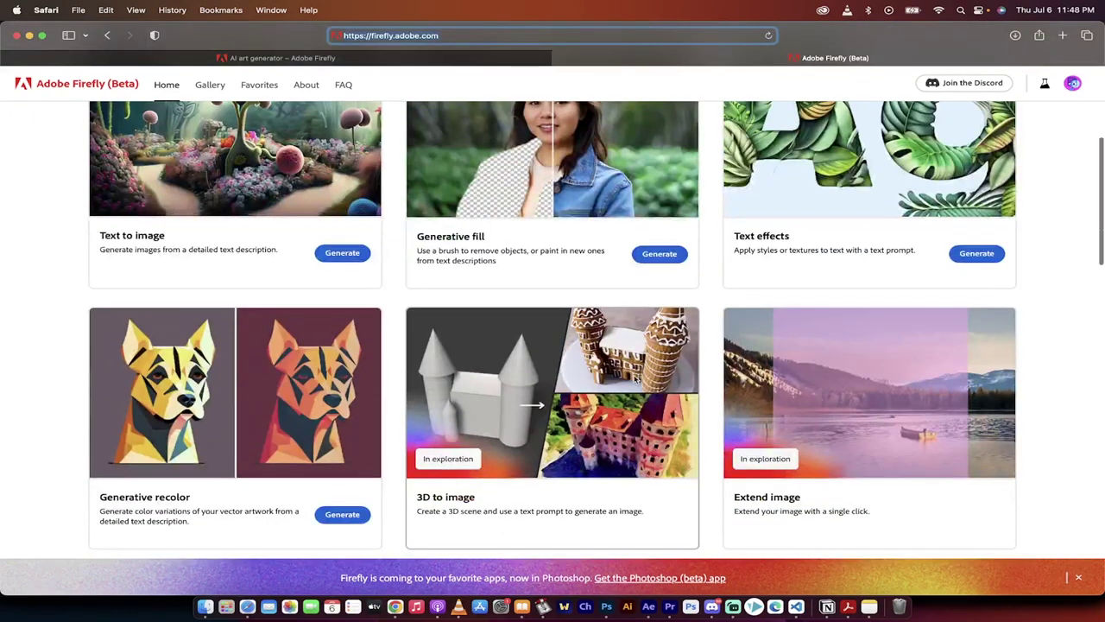
{"action": "scroll", "coordinate": [636, 377], "scroll_direction": "up", "scroll_amount": 3}
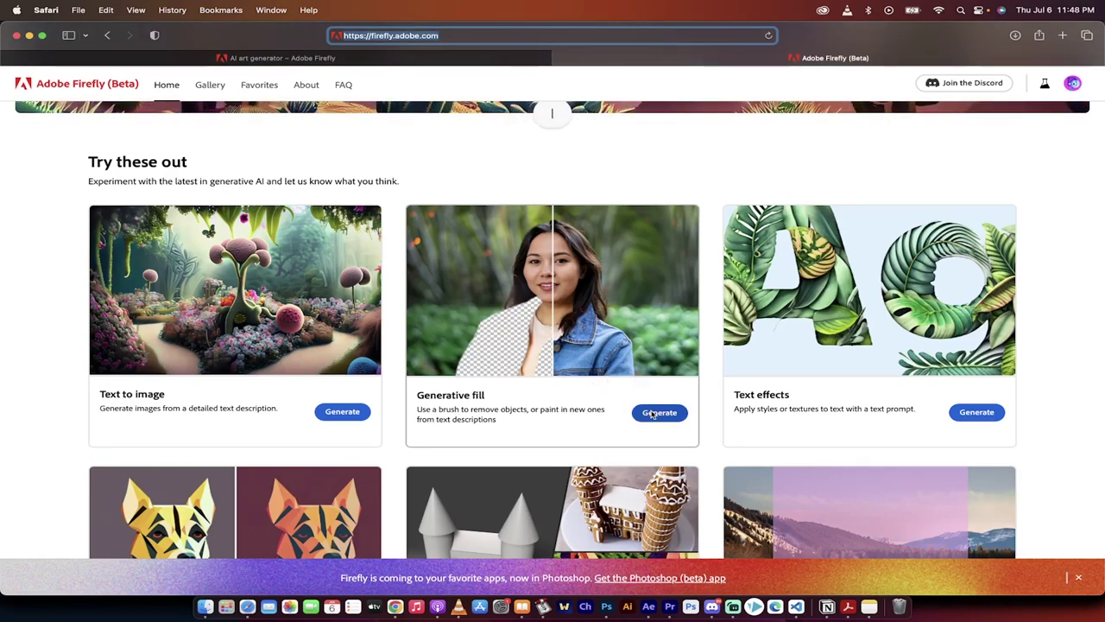
{"action": "scroll", "coordinate": [652, 414], "scroll_direction": "up", "scroll_amount": 1}
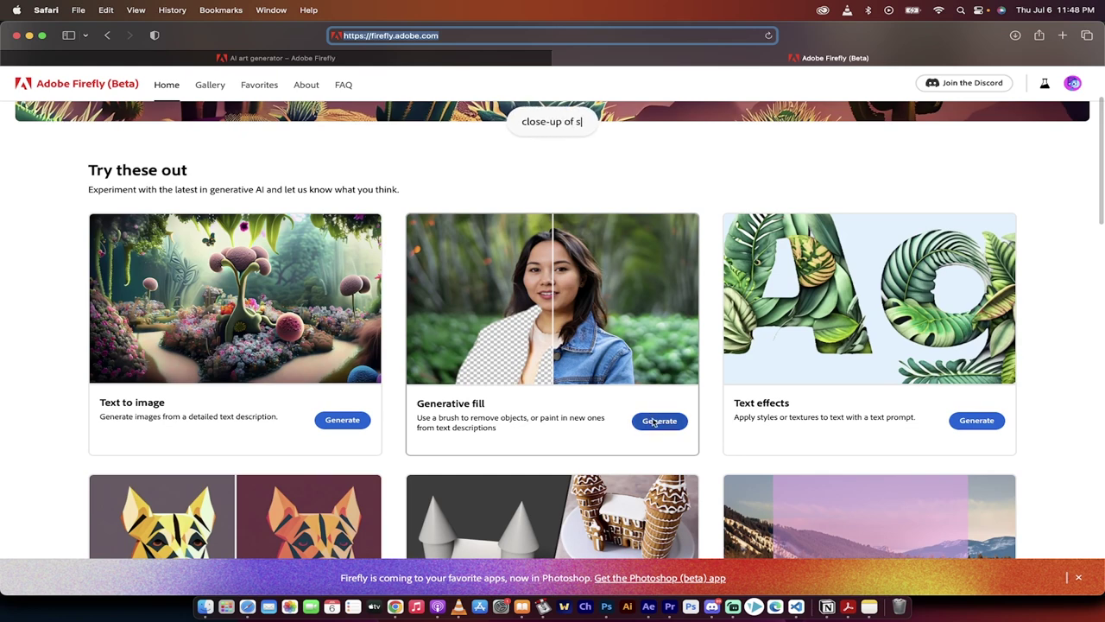
{"action": "left_click", "coordinate": [653, 420]}
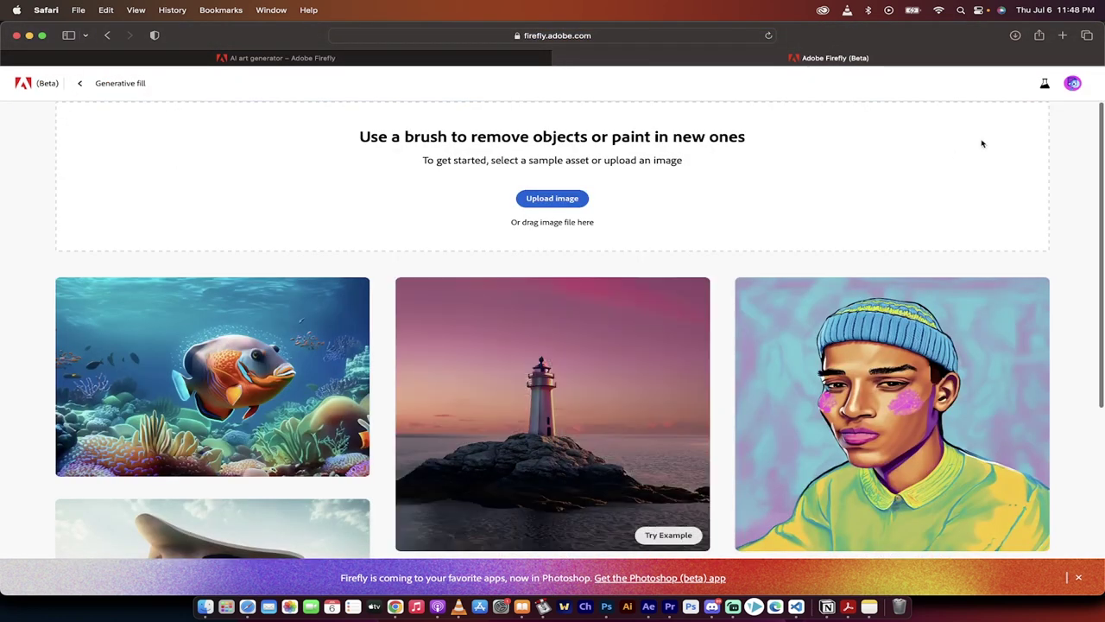
{"action": "left_click", "coordinate": [1074, 84]}
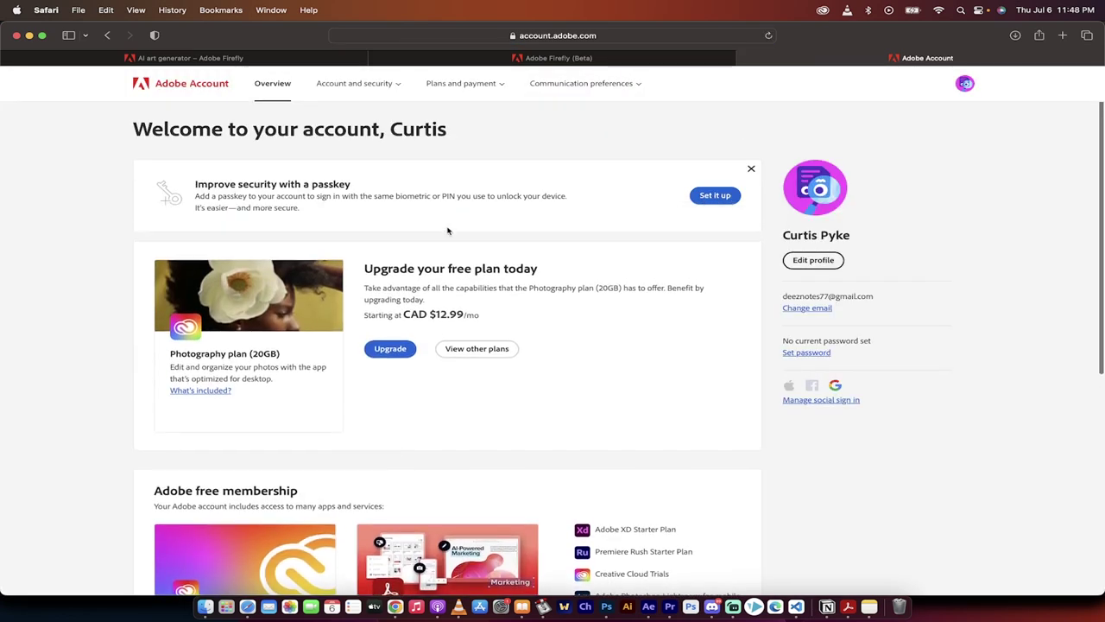
{"action": "left_click_drag", "start_coordinate": [363, 268], "coordinate": [539, 270]}
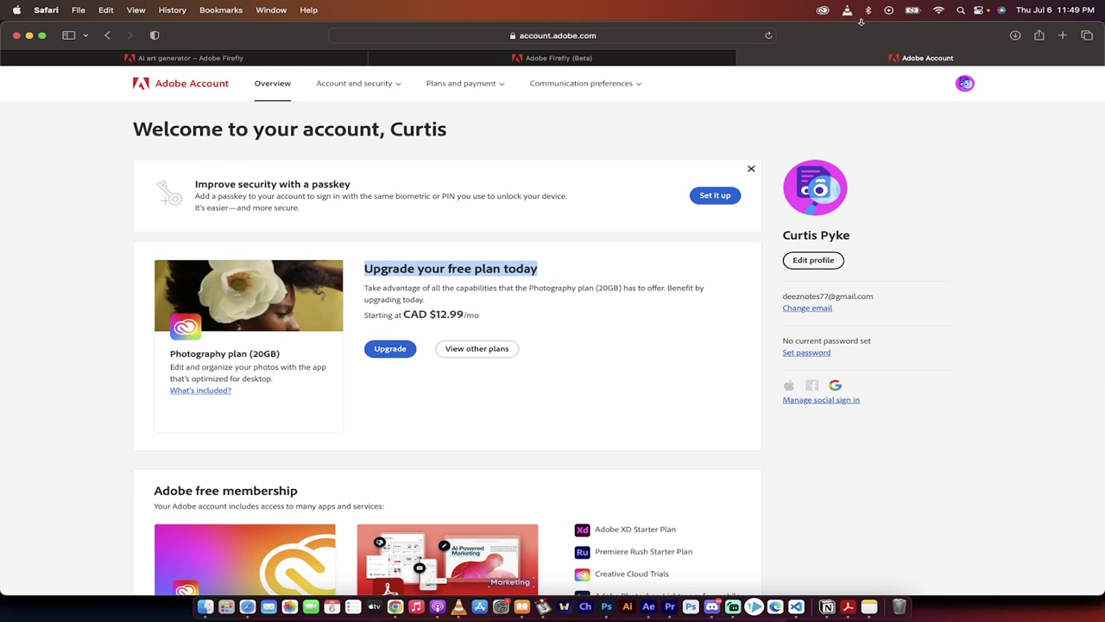
{"action": "left_click", "coordinate": [744, 58]}
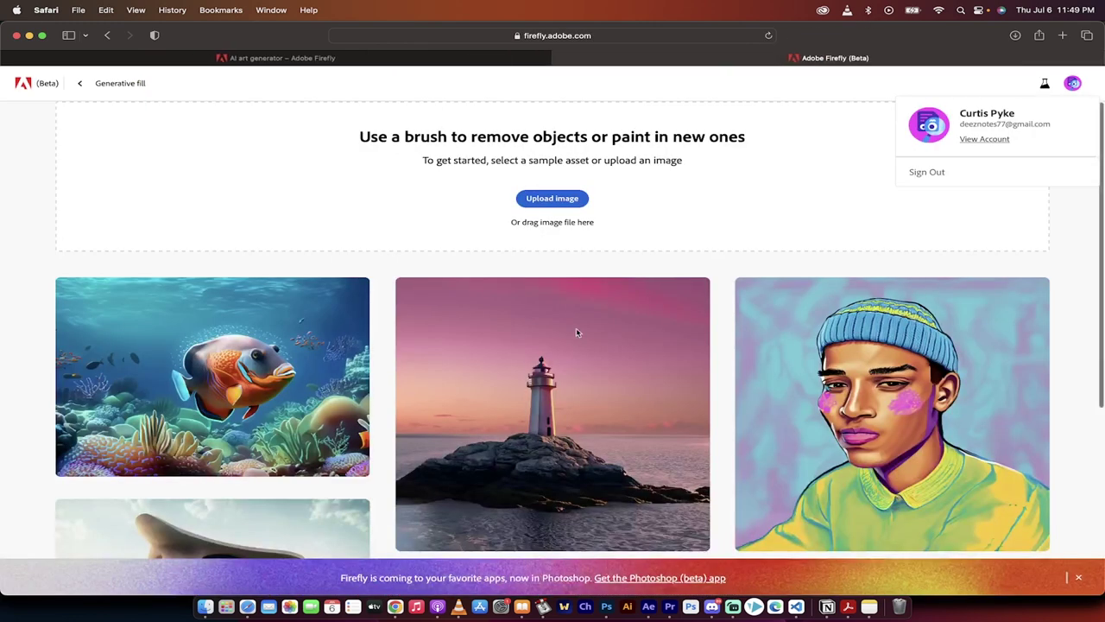
Step: Drag copyright.jpeg from Finder's Pictures folder into Firefly's Generative fill upload area
{"action": "left_click", "coordinate": [205, 607]}
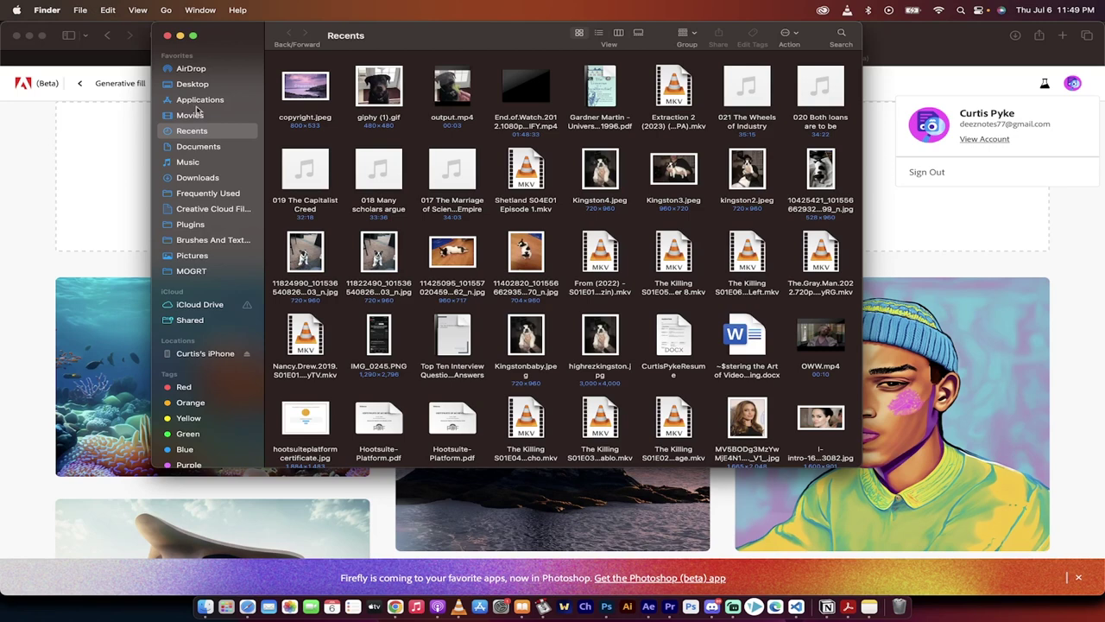
{"action": "left_click", "coordinate": [194, 255]}
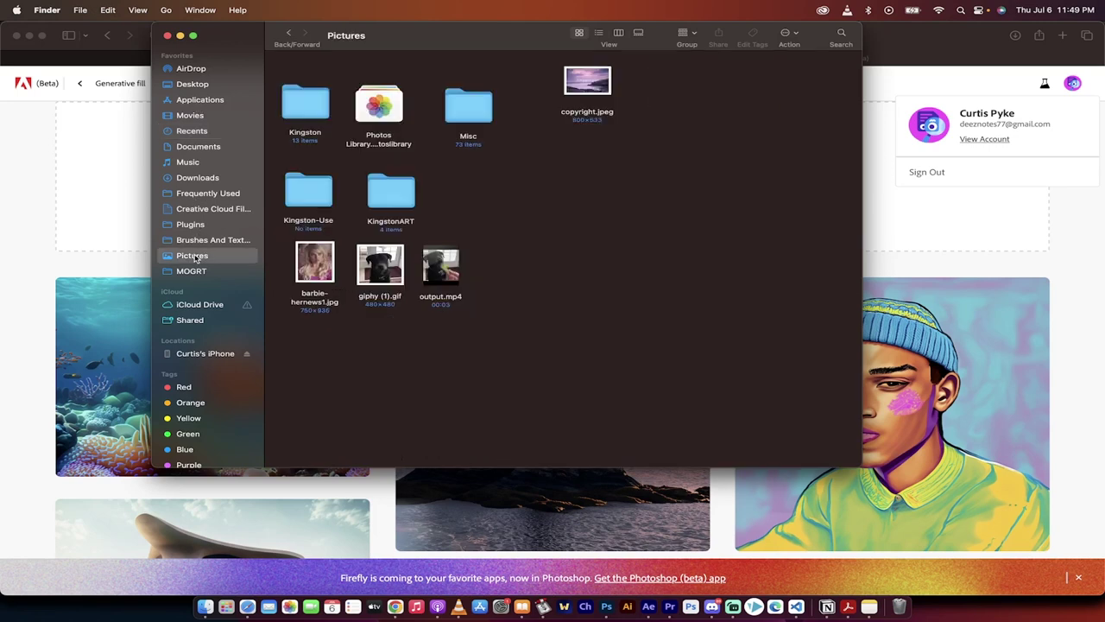
{"action": "left_click", "coordinate": [587, 115]}
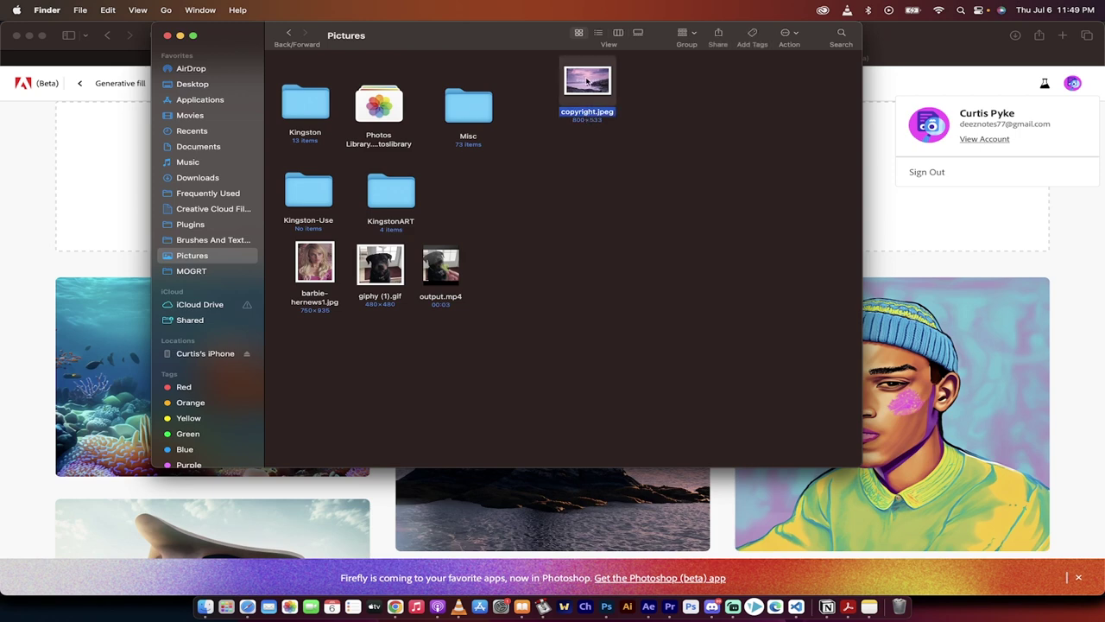
{"action": "mouse_move", "coordinate": [587, 82]}
{"action": "left_mouse_down"}
{"action": "mouse_move", "coordinate": [612, 164]}
{"action": "mouse_move", "coordinate": [563, 198]}
{"action": "mouse_move", "coordinate": [556, 229]}
{"action": "mouse_move", "coordinate": [936, 164]}
{"action": "mouse_move", "coordinate": [596, 86]}
{"action": "left_mouse_up"}
{"action": "key", "text": "super+Tab"}
{"action": "key", "text": "super+Tab"}
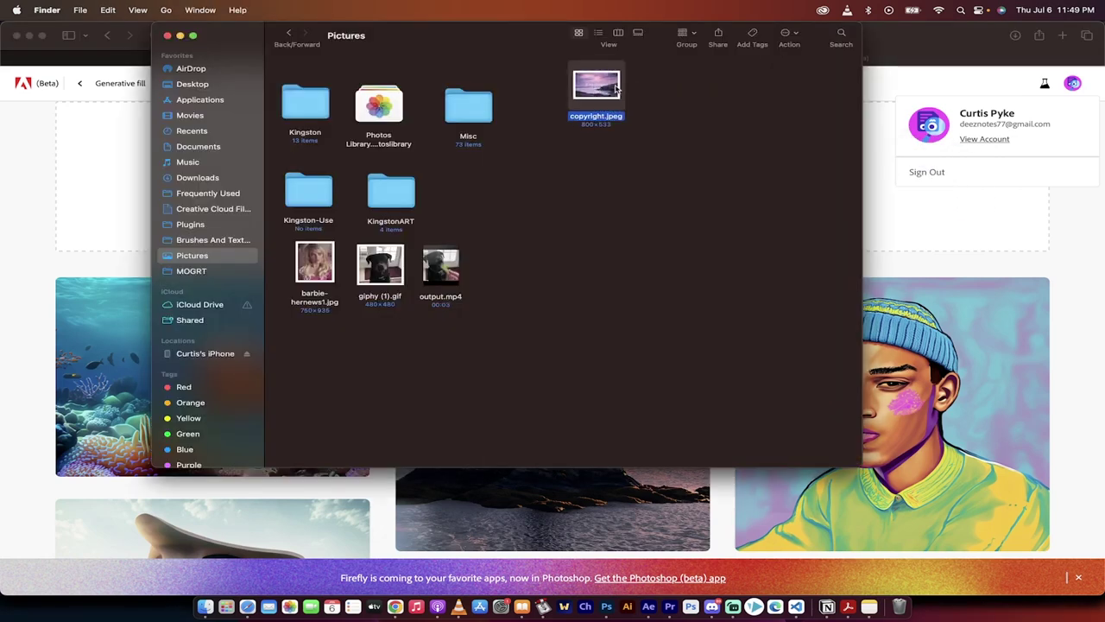
{"action": "key", "text": "super+Tab"}
{"action": "key", "text": "super+Tab"}
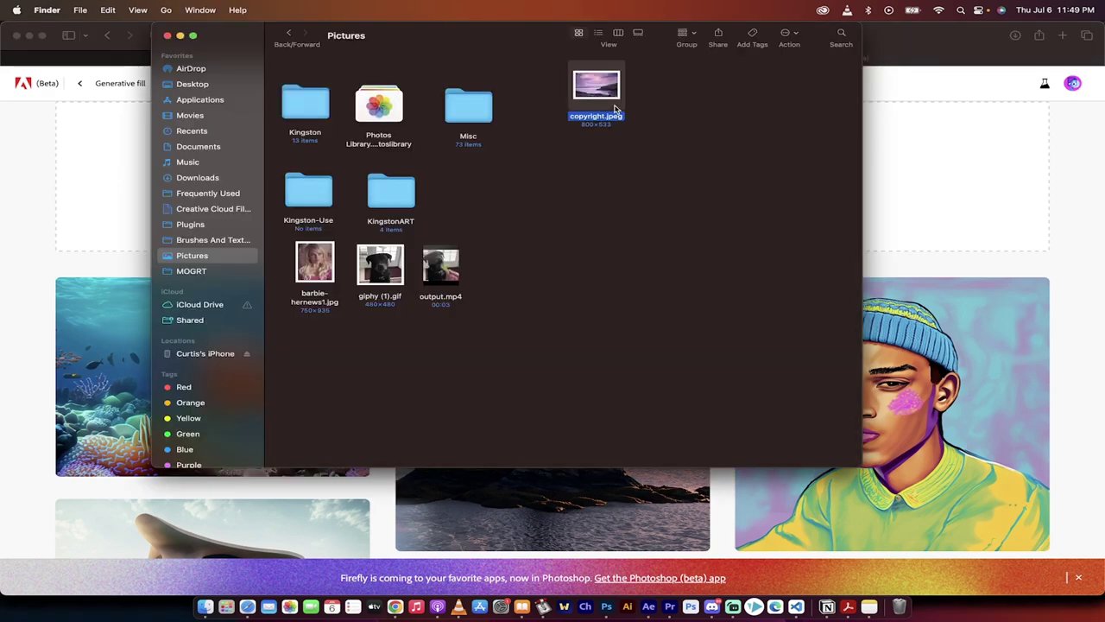
{"action": "left_click_drag", "start_coordinate": [603, 89], "coordinate": [564, 184]}
{"action": "key", "text": "super+Tab"}
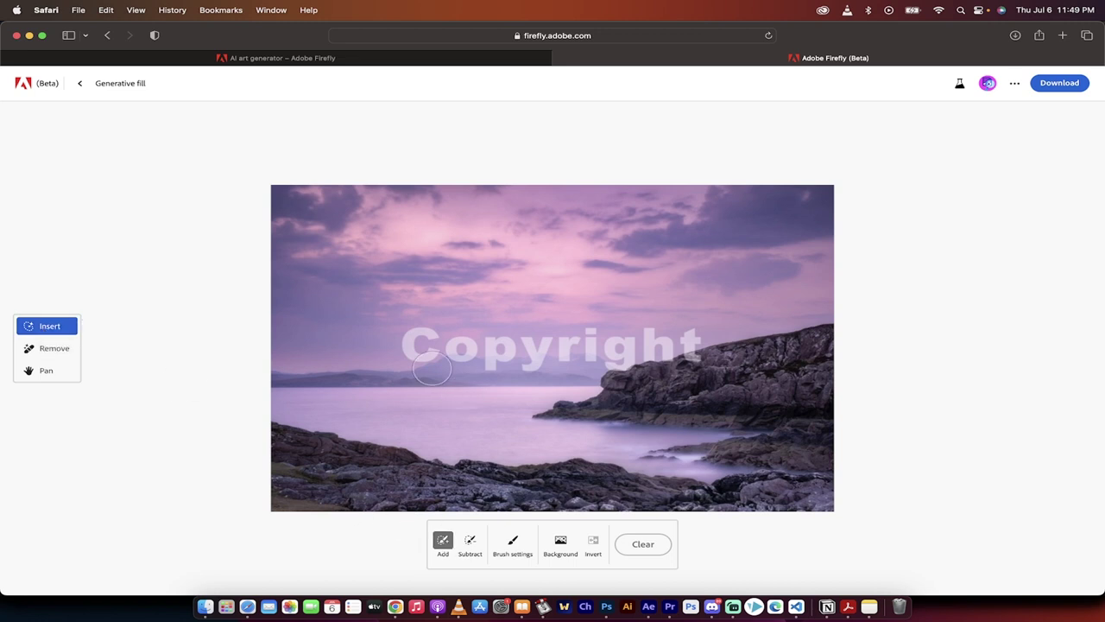
Step: Paint out the whole Copyright watermark with the Insert brush, leaving the prompt blank
{"action": "mouse_move", "coordinate": [436, 370]}
{"action": "left_mouse_down"}
{"action": "mouse_move", "coordinate": [414, 352]}
{"action": "mouse_move", "coordinate": [426, 338]}
{"action": "mouse_move", "coordinate": [502, 347]}
{"action": "mouse_move", "coordinate": [520, 377]}
{"action": "mouse_move", "coordinate": [544, 361]}
{"action": "mouse_move", "coordinate": [523, 345]}
{"action": "mouse_move", "coordinate": [622, 343]}
{"action": "mouse_move", "coordinate": [622, 358]}
{"action": "mouse_move", "coordinate": [656, 346]}
{"action": "mouse_move", "coordinate": [651, 333]}
{"action": "mouse_move", "coordinate": [695, 347]}
{"action": "left_mouse_up"}
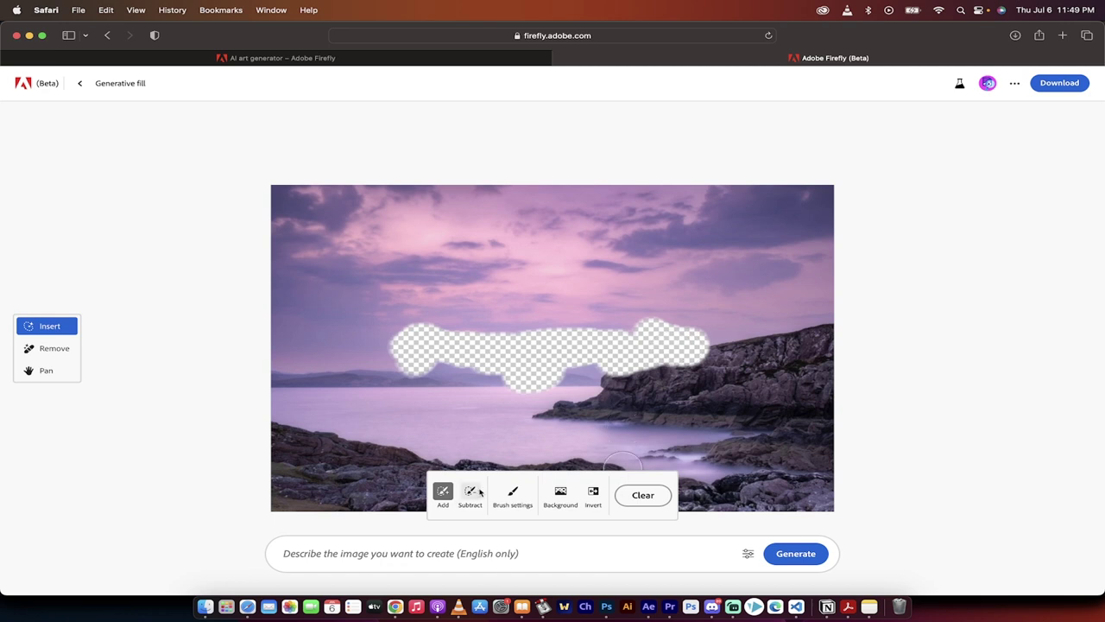
{"action": "left_click", "coordinate": [510, 559]}
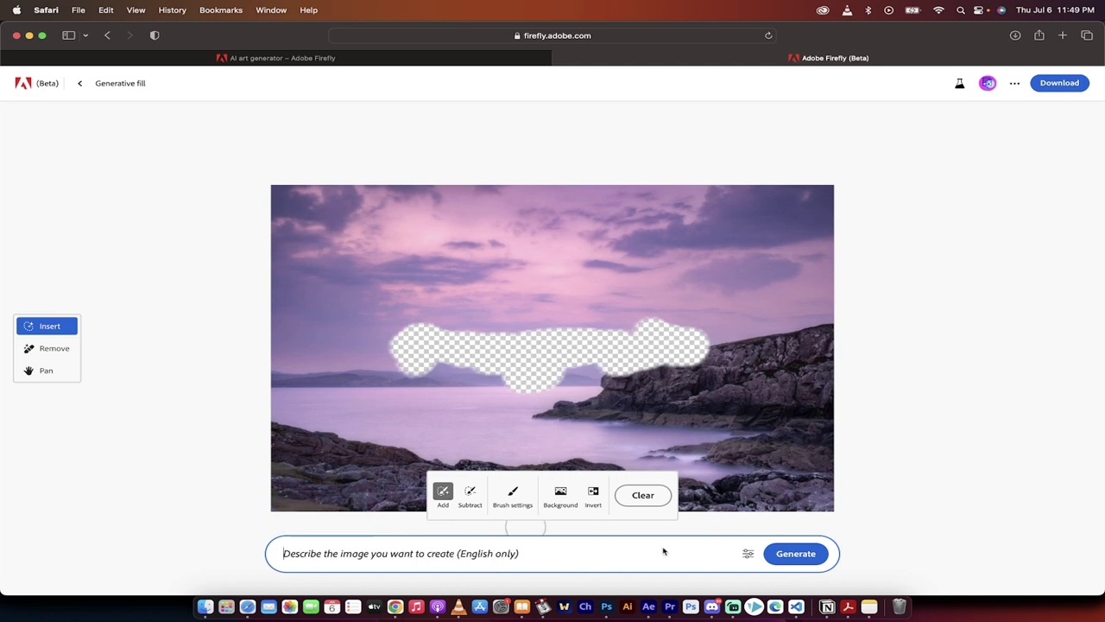
Step: Generate fills with an empty prompt, compare the variations, and keep the fourth one
{"action": "left_click", "coordinate": [787, 554]}
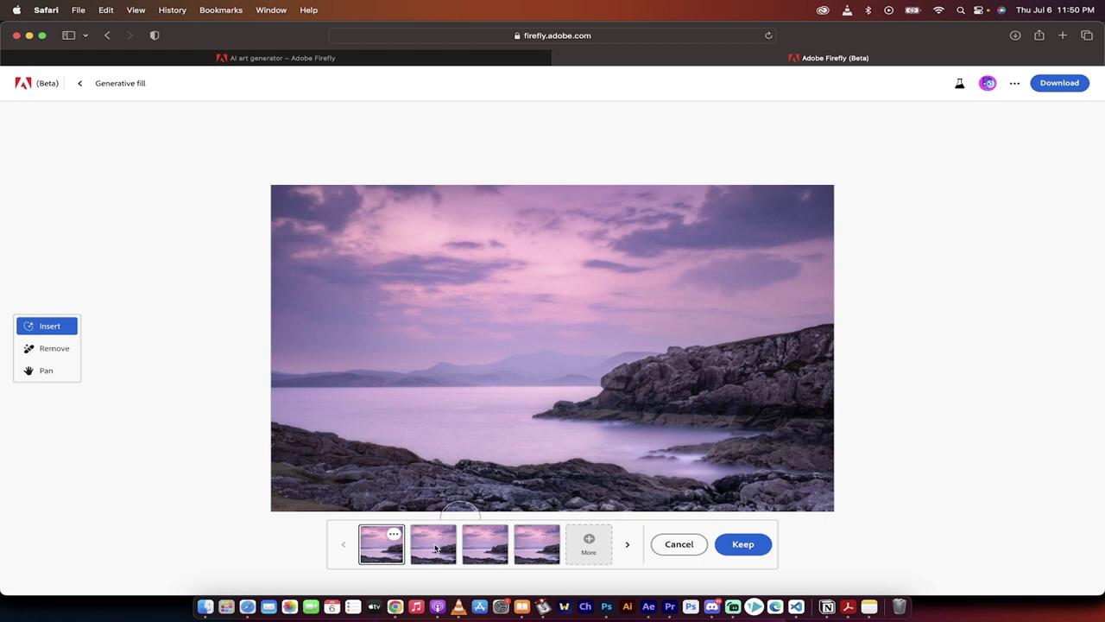
{"action": "left_click", "coordinate": [436, 548]}
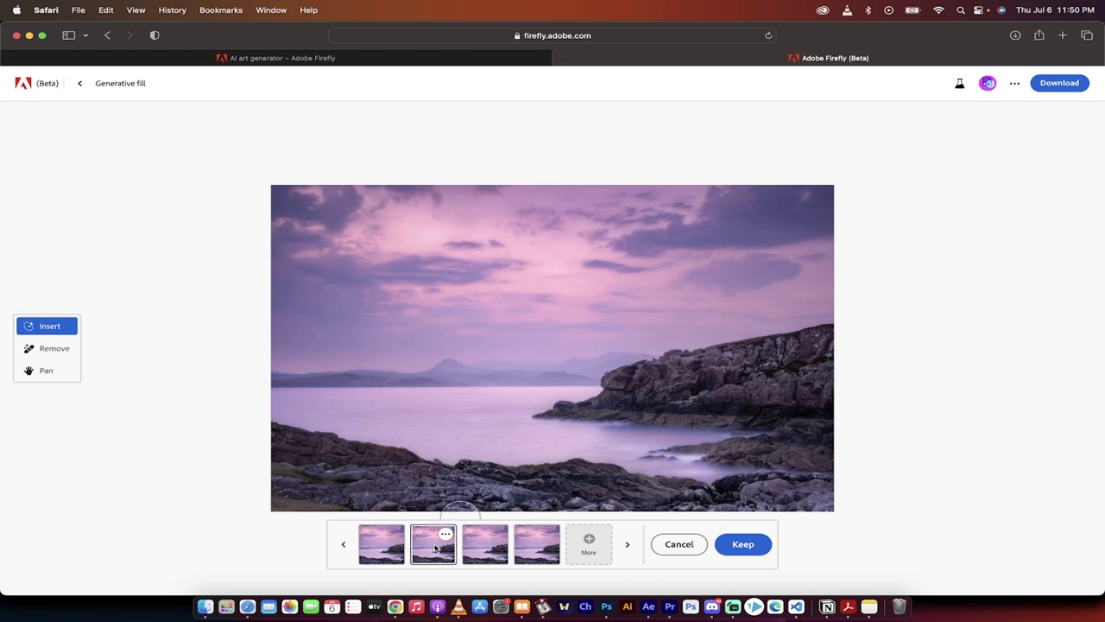
{"action": "left_click", "coordinate": [486, 548]}
{"action": "left_click", "coordinate": [550, 545]}
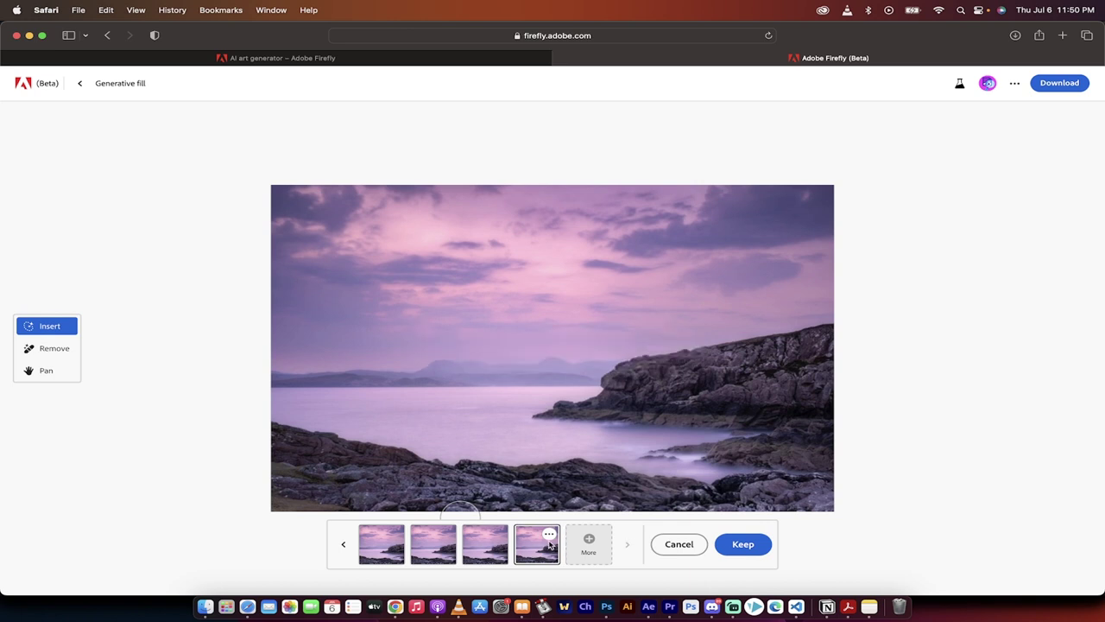
{"action": "left_click", "coordinate": [742, 544]}
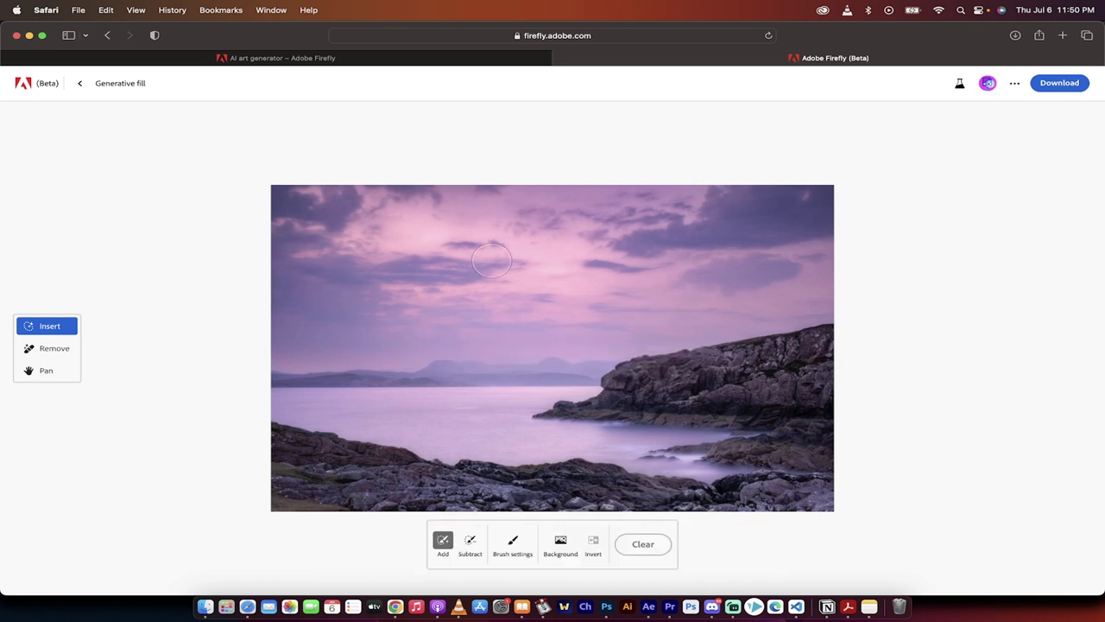